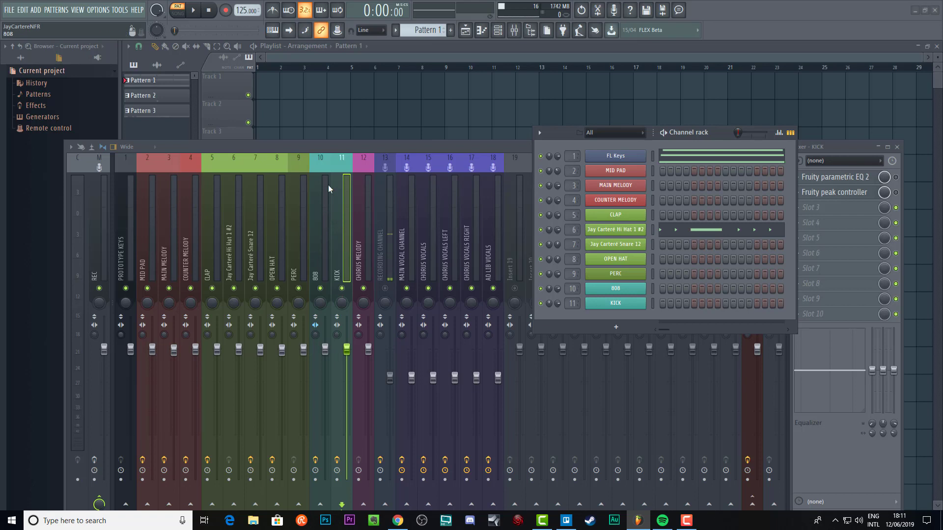
Step: Move the mixer window further down over the playlist and bring the channel rack in front of it
left_click_drag(303, 145, 311, 142)
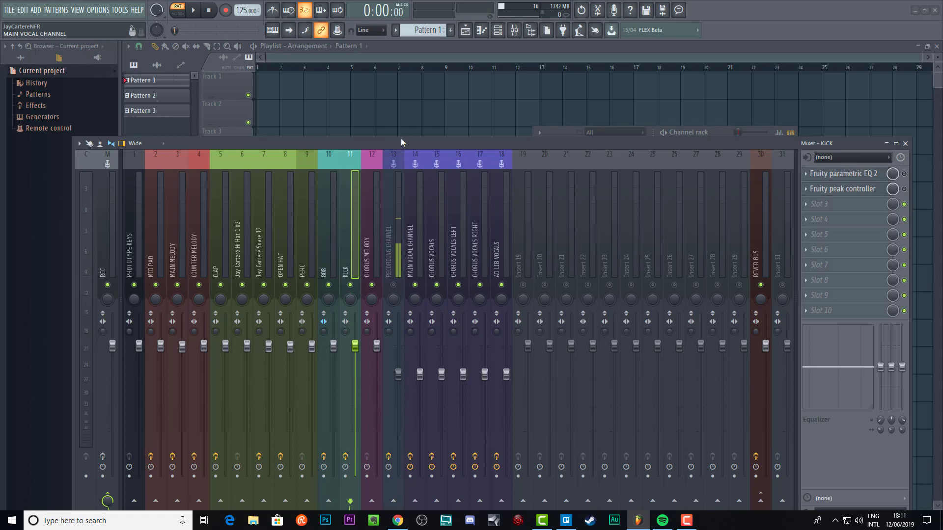
left_click_drag(373, 141, 371, 175)
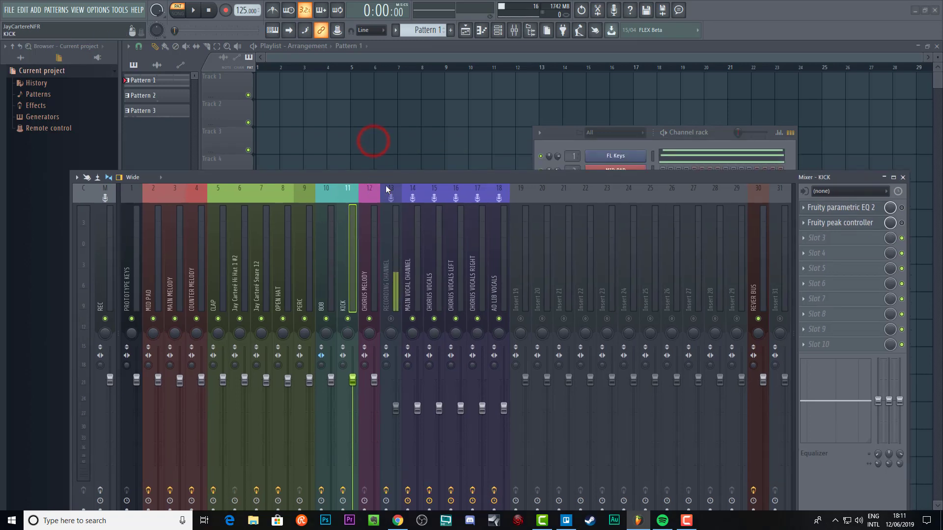
left_click(555, 134)
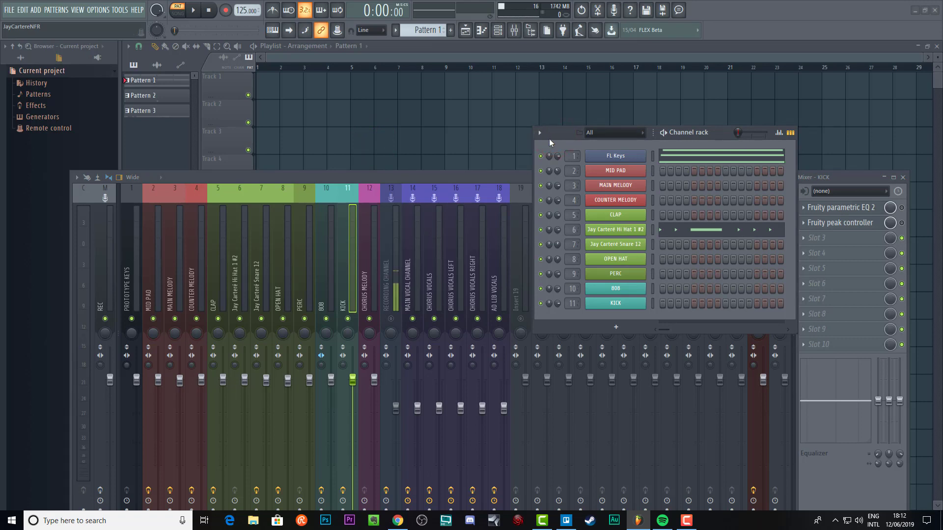
Step: Cut the notes of the FL Keys and Jay Carteré Hi Hat 1 #2 channels out of Pattern 1
right_click(605, 156)
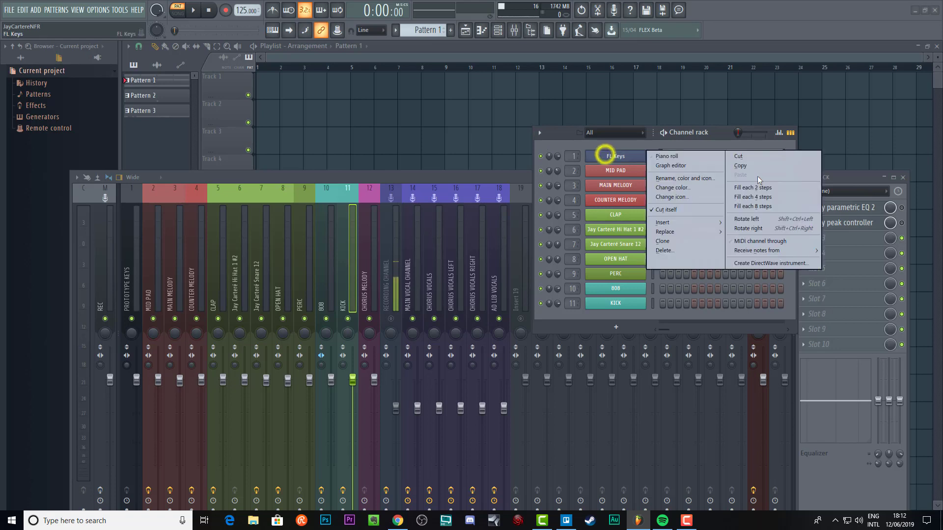
left_click(753, 156)
right_click(634, 229)
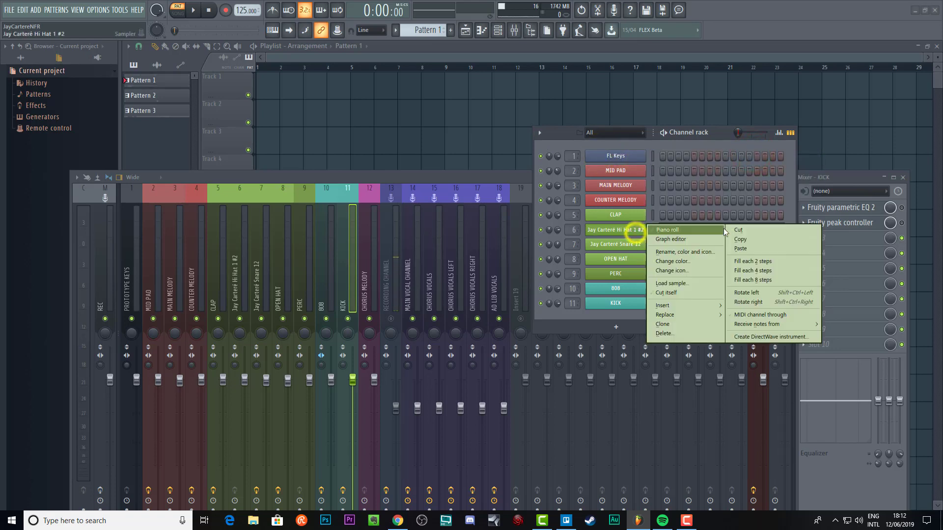
left_click(732, 229)
Step: Cut the CLAP channel's steps out of Pattern 2 and return to Pattern 1
scroll(417, 30, "up", 1)
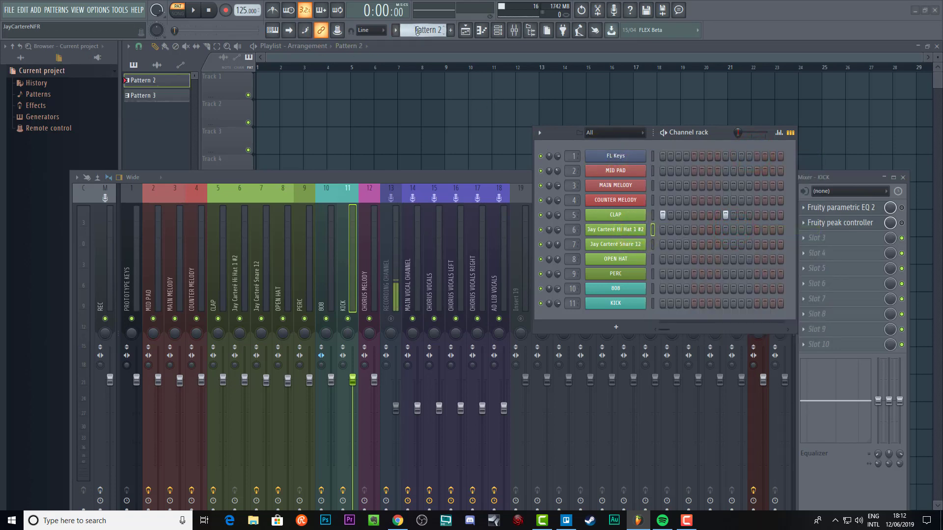
right_click(638, 214)
left_click(731, 213)
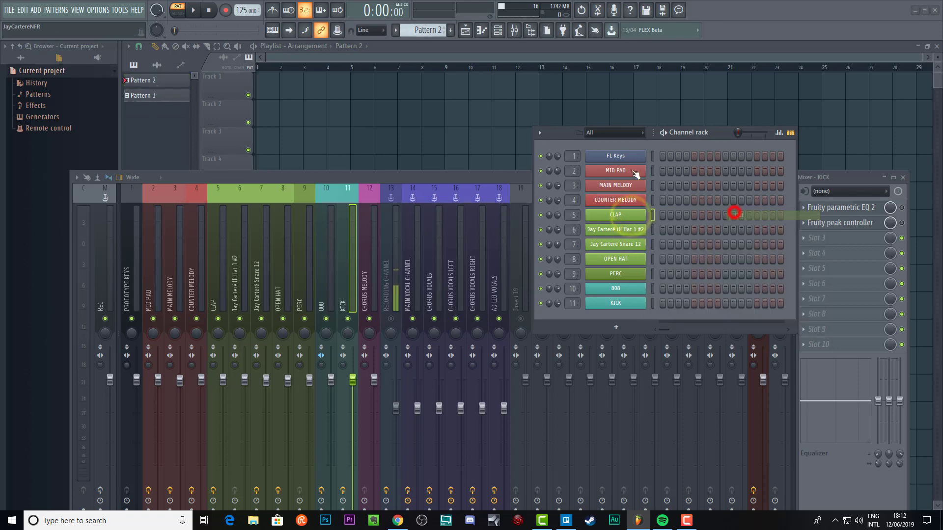
scroll(416, 28, "down", 1)
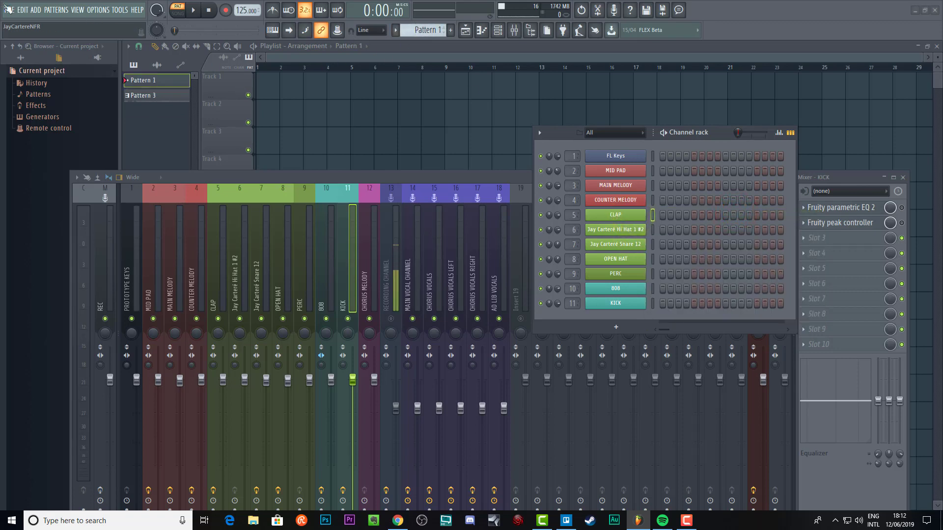
left_click(15, 13)
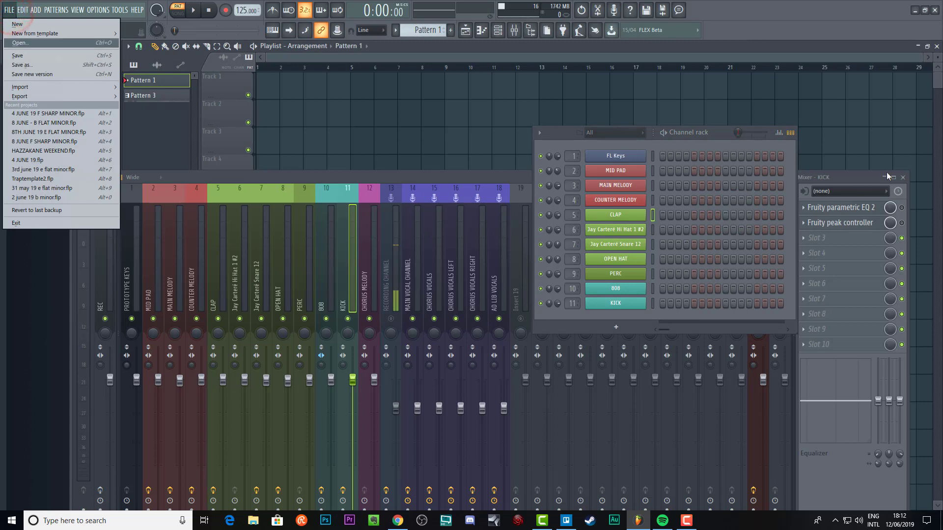
left_click(552, 139)
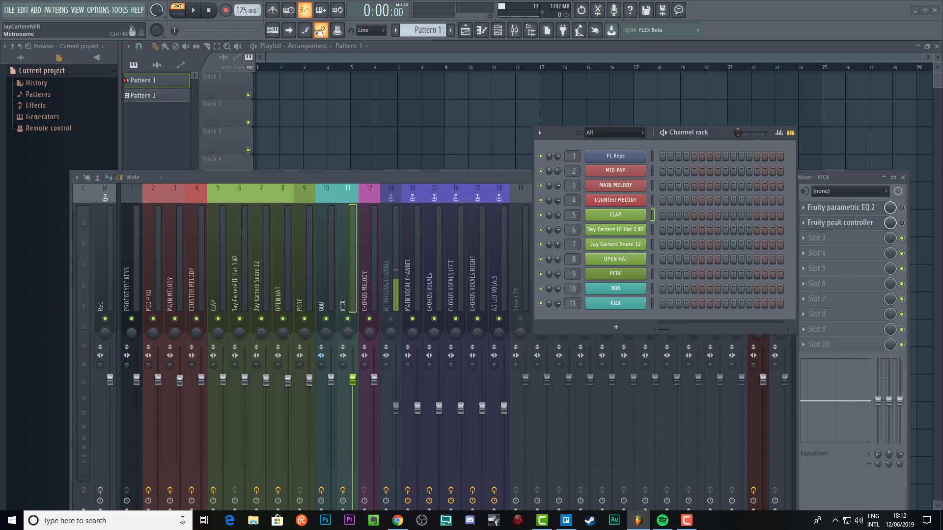
Step: Cut the KICK channel's notes out of Pattern 3 and return to Pattern 1
scroll(423, 29, "down", 2)
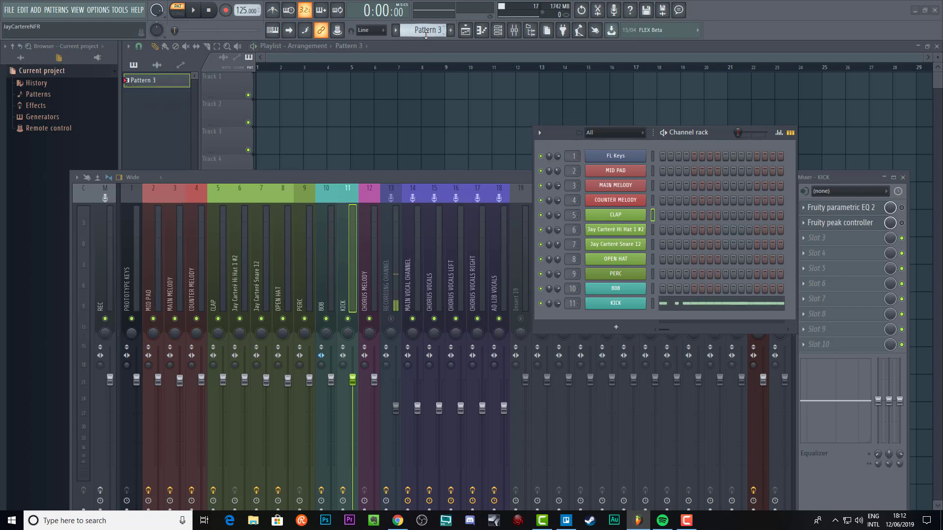
right_click(616, 303)
left_click(765, 305)
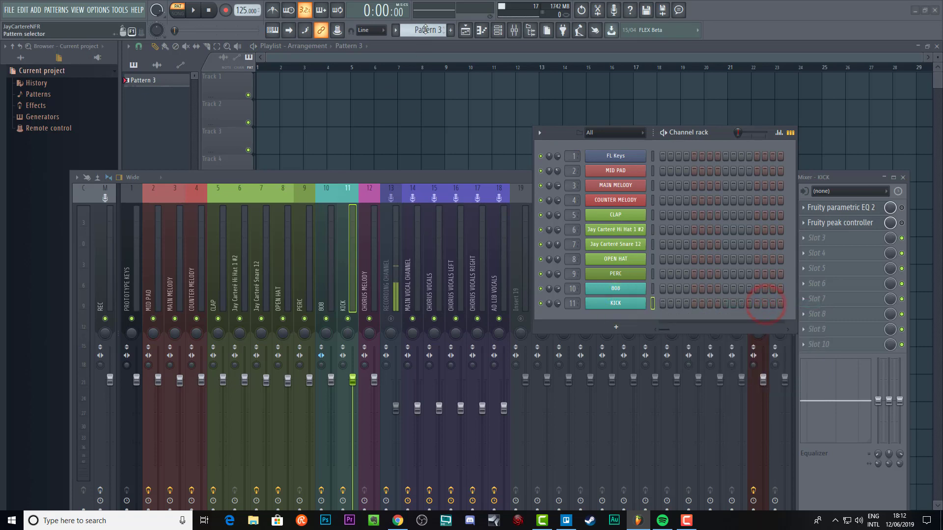
scroll(424, 30, "up", 2)
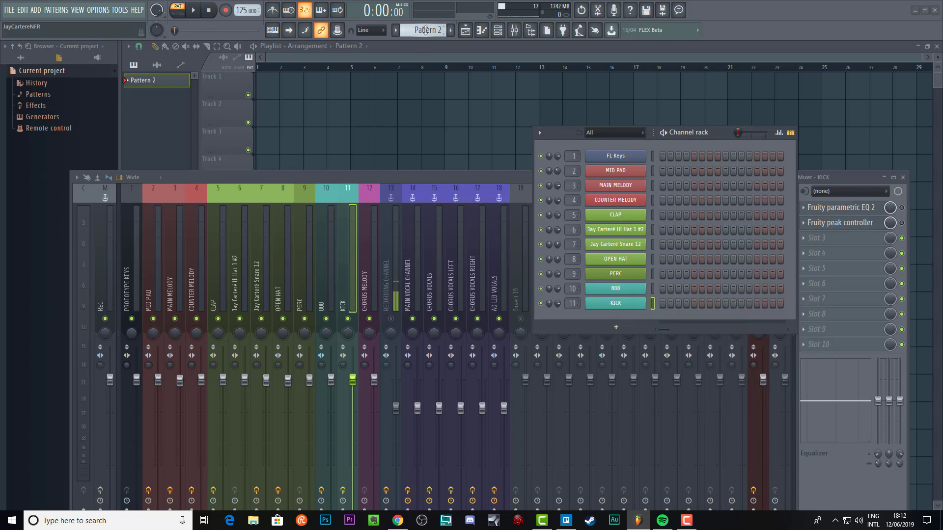
Step: Save the emptied project as whaterver.flp in the Templates folder inside FL Studio's Projects folder
left_click(8, 12)
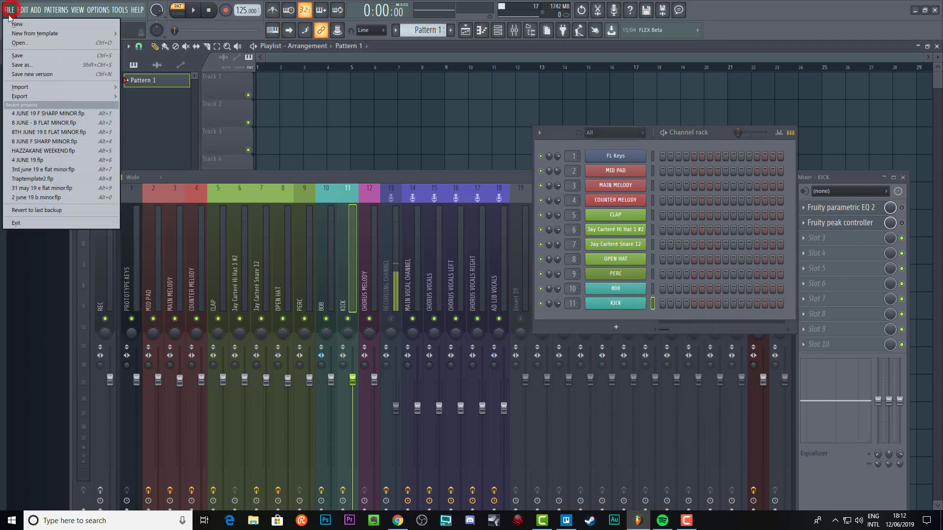
left_click(27, 66)
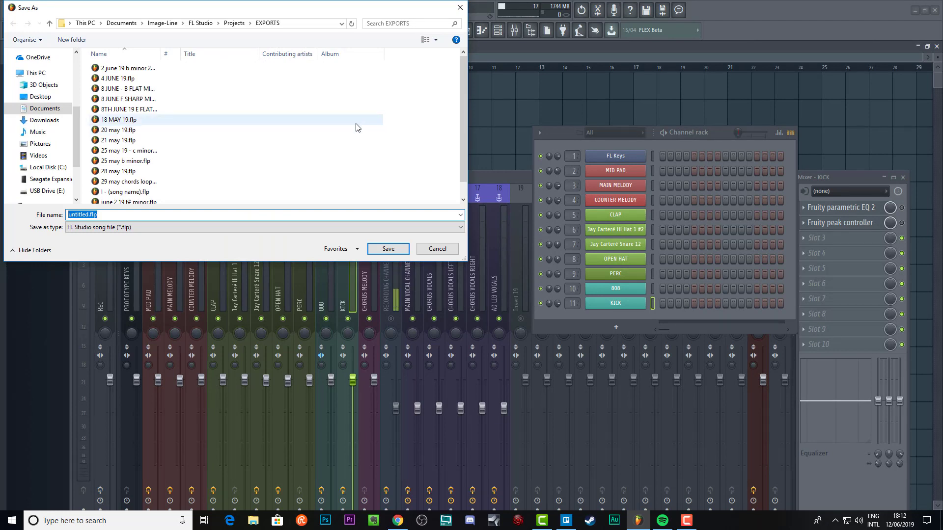
left_click(234, 23)
scroll(187, 143, "down", 6)
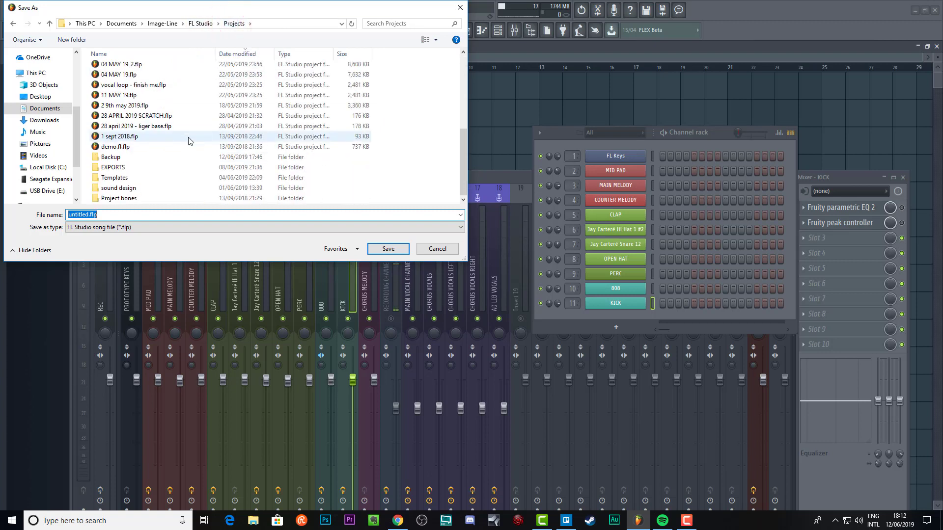
double_click(114, 178)
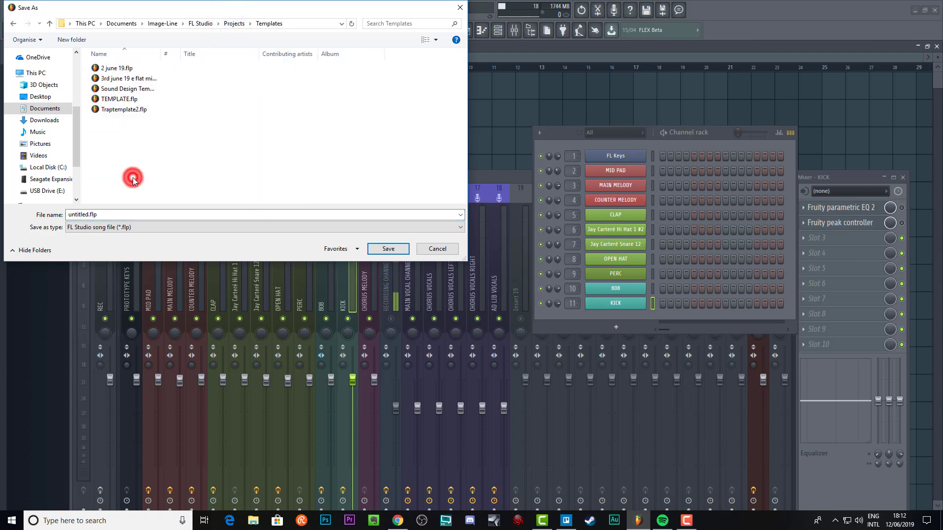
left_click(86, 214)
left_click_drag(87, 214, 64, 215)
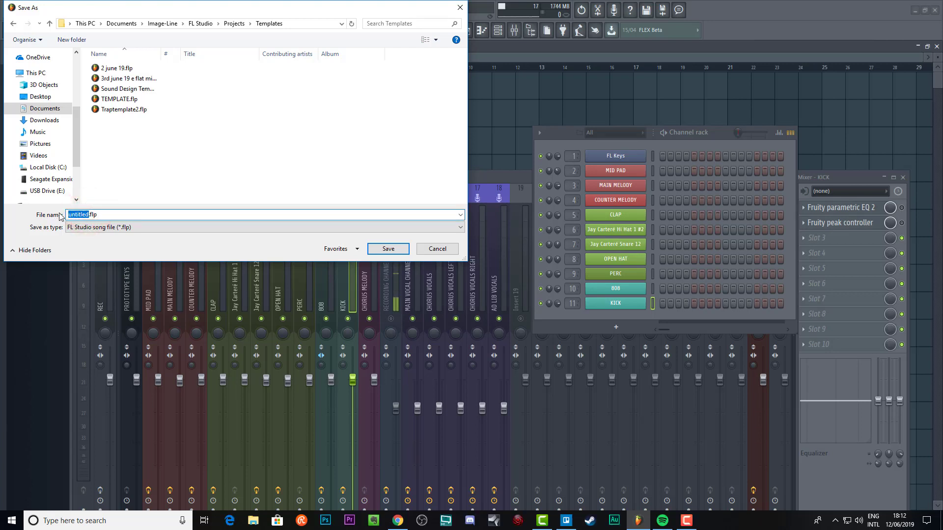
type("whaterver")
left_click(386, 247)
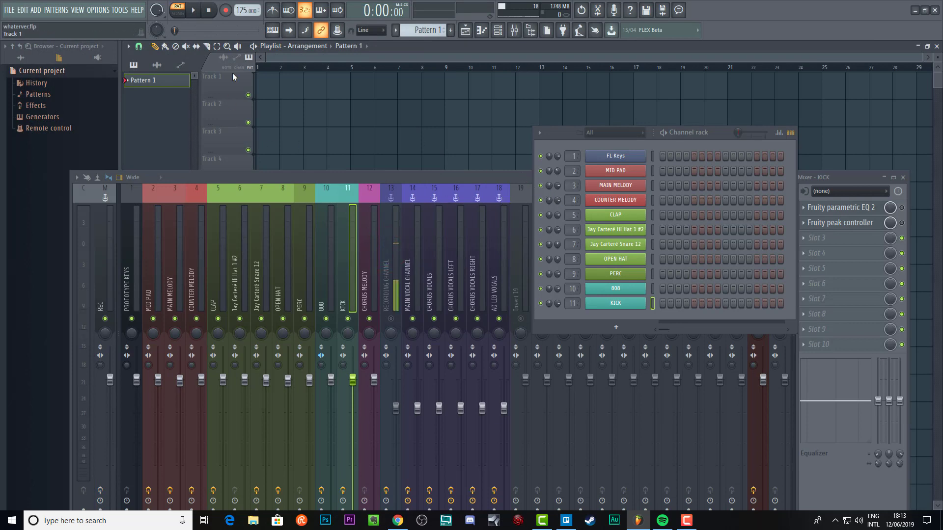
Step: Look through the list of templates offered for starting a new project, including the custom ones
left_click(12, 12)
left_click(11, 12)
left_click(12, 12)
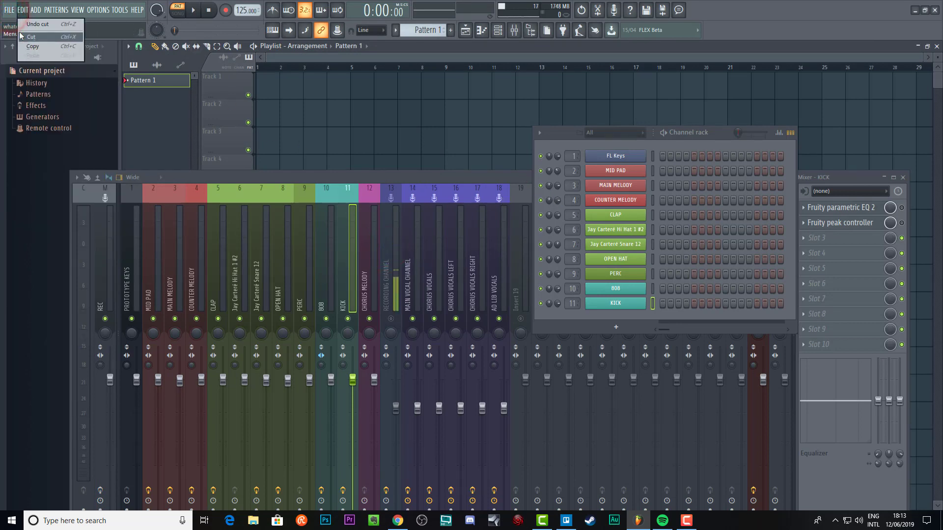
mouse_move(56, 34)
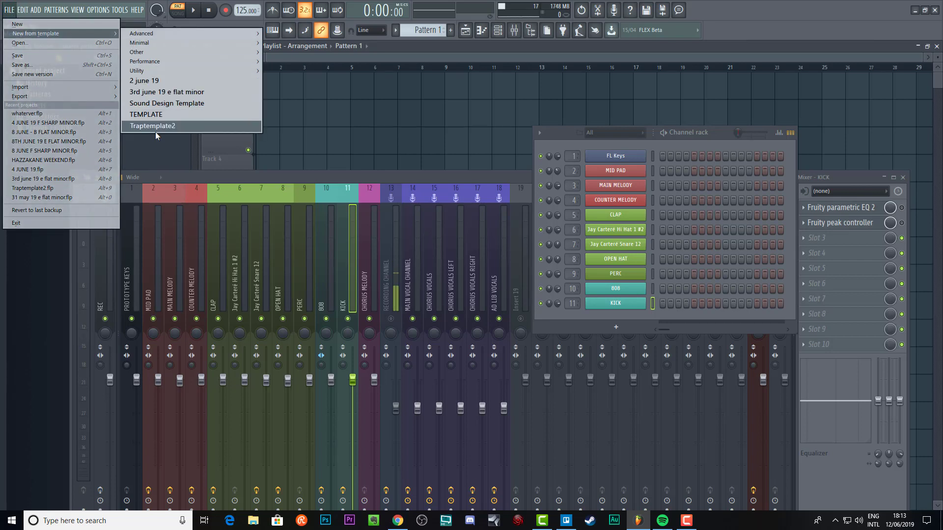
left_click(153, 148)
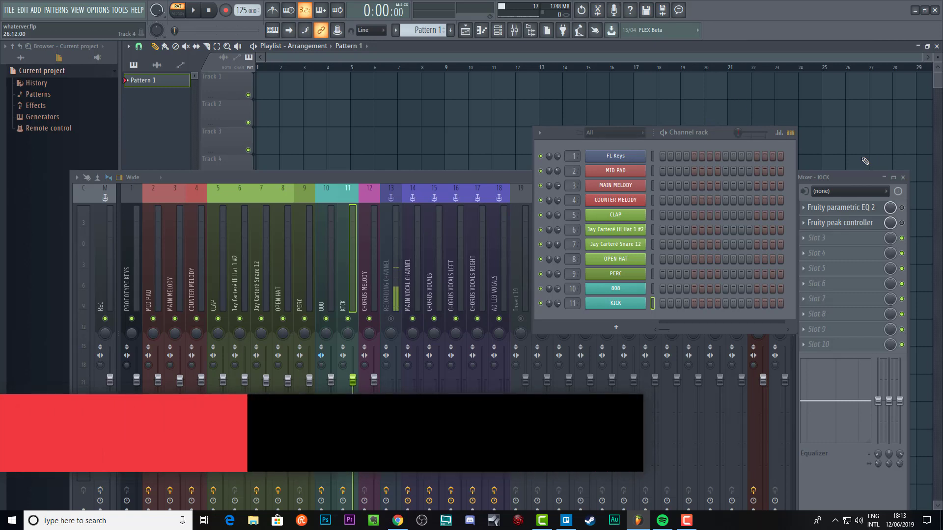
left_click(11, 12)
left_click(10, 10)
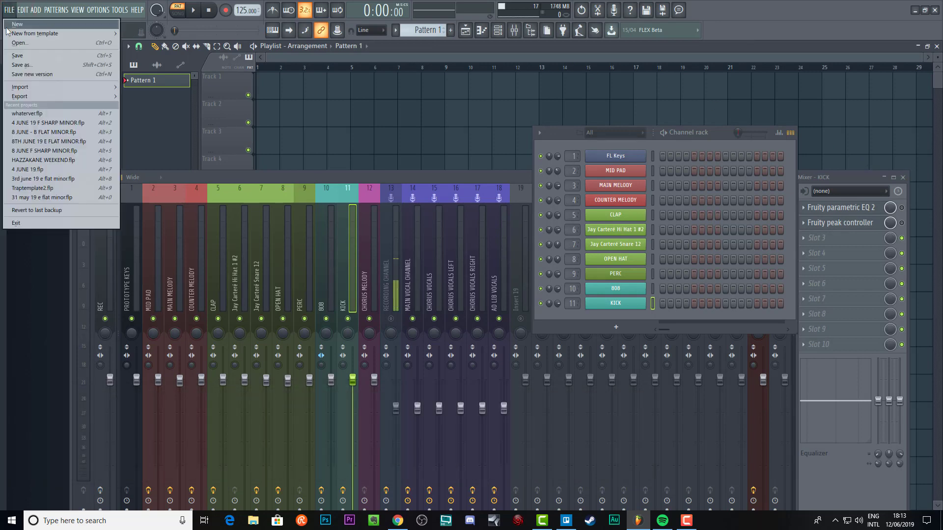
mouse_move(59, 35)
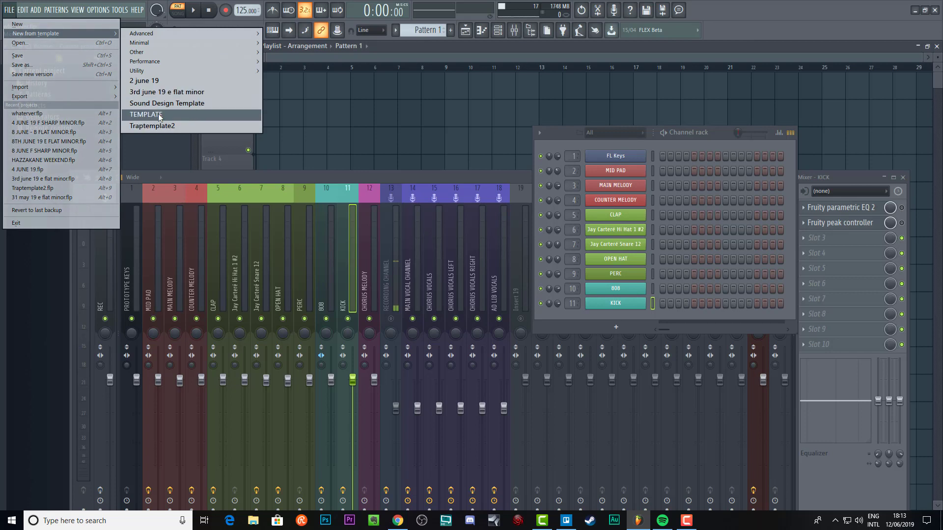
key("Up")
key("Up")
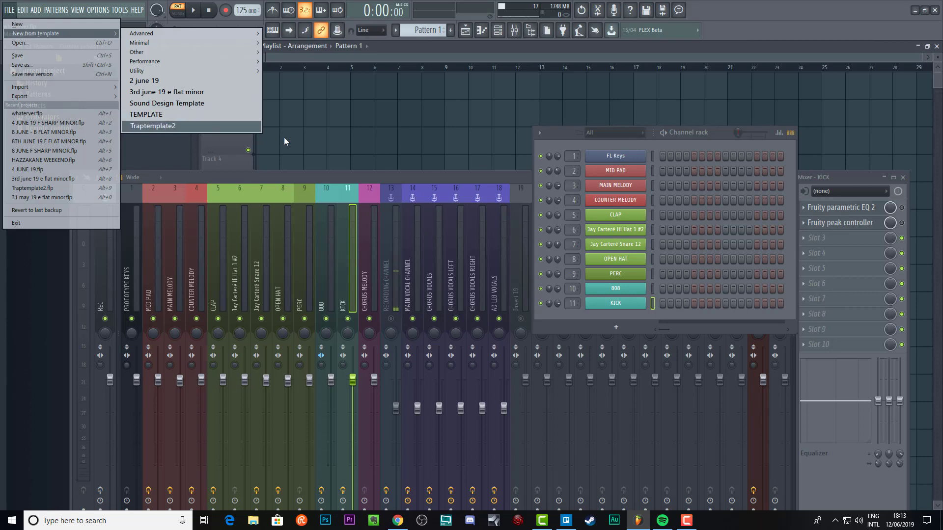
left_click(406, 137)
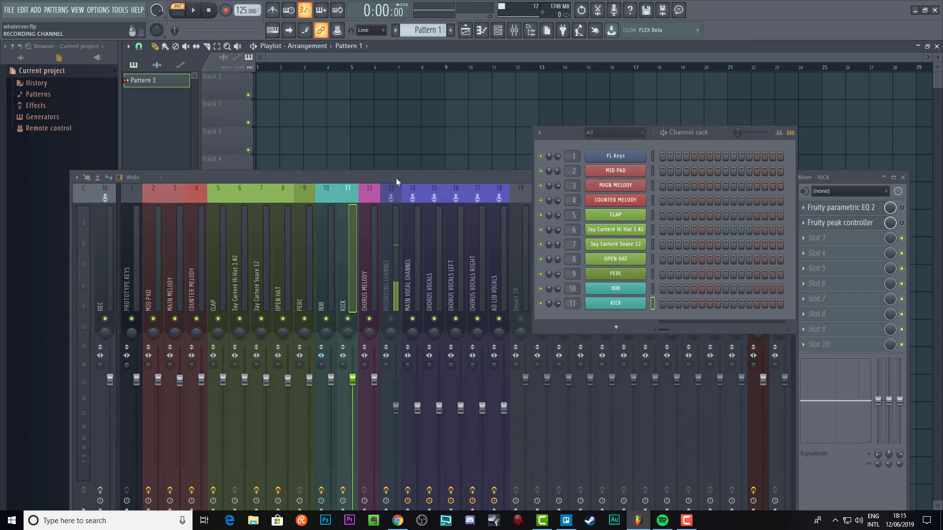
left_click_drag(396, 177, 374, 192)
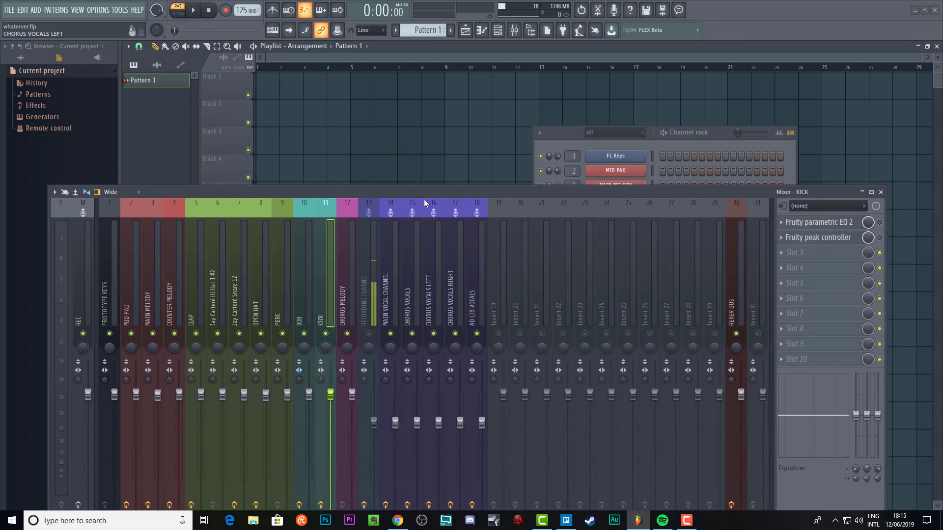